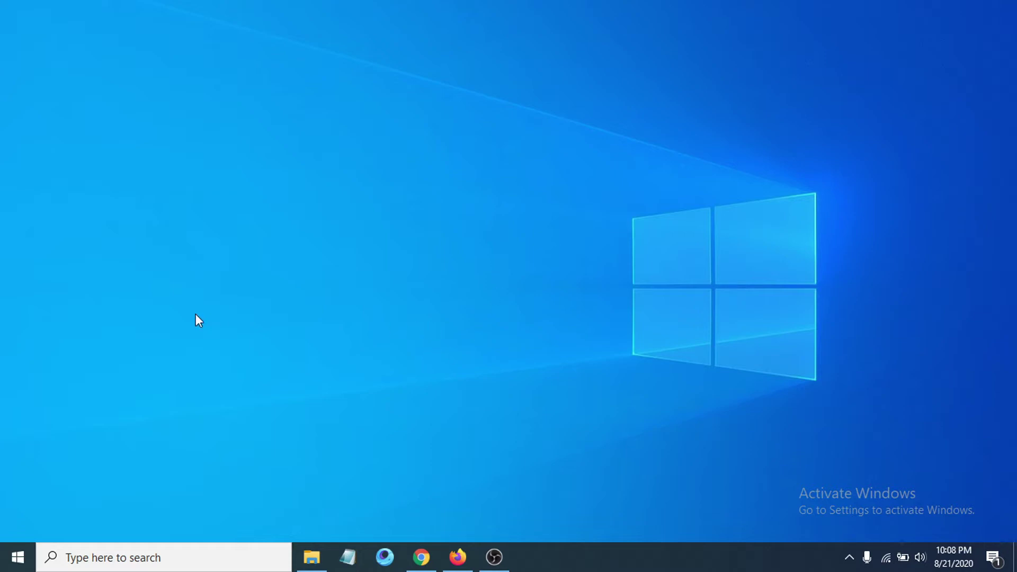
# Step: Open Windows Settings from the Start menu and scroll through its home page categories
pyautogui.click(15, 565)
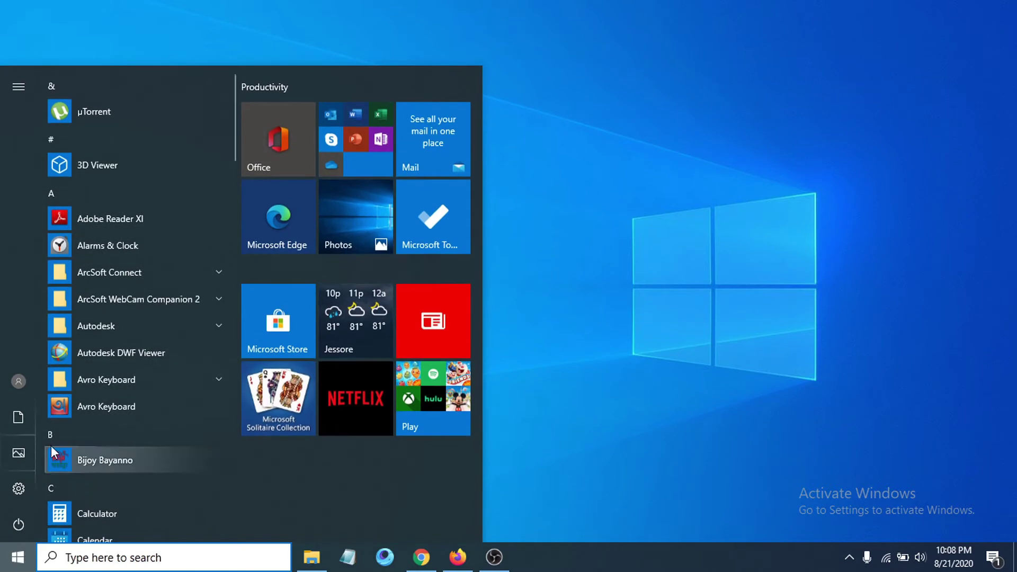
pyautogui.click(17, 491)
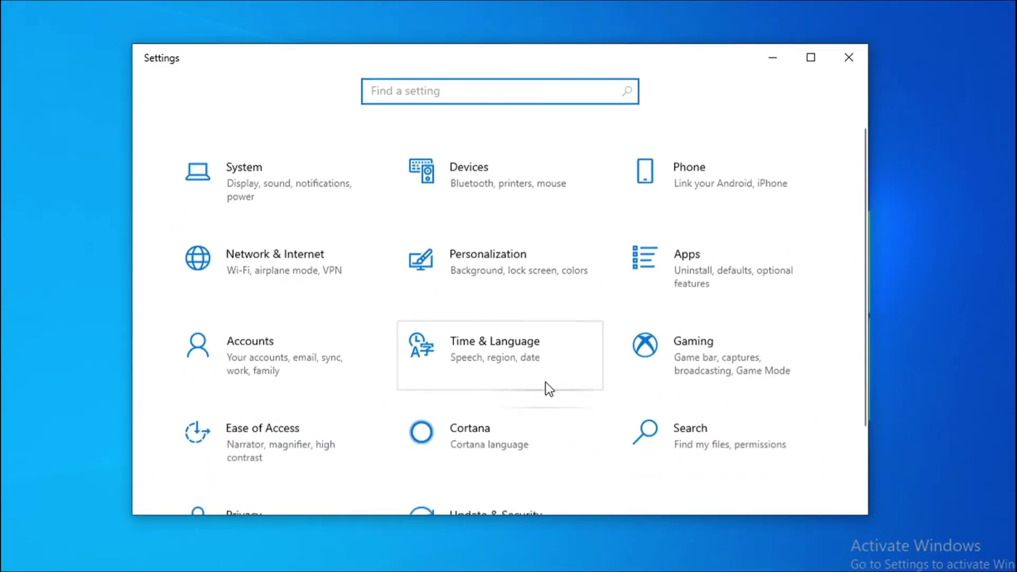
pyautogui.scroll(-3, 546, 382)
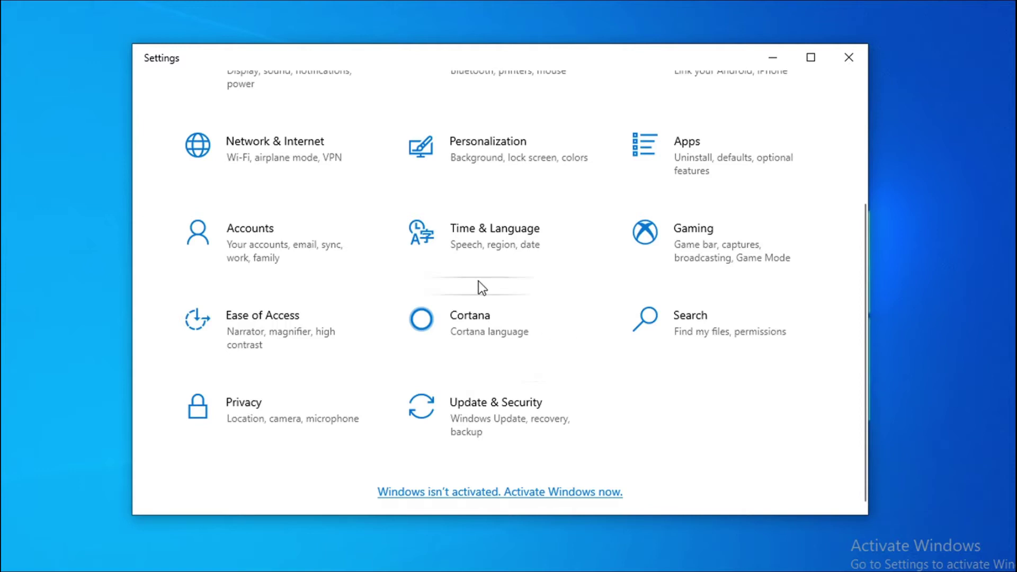
pyautogui.scroll(3, 566, 401)
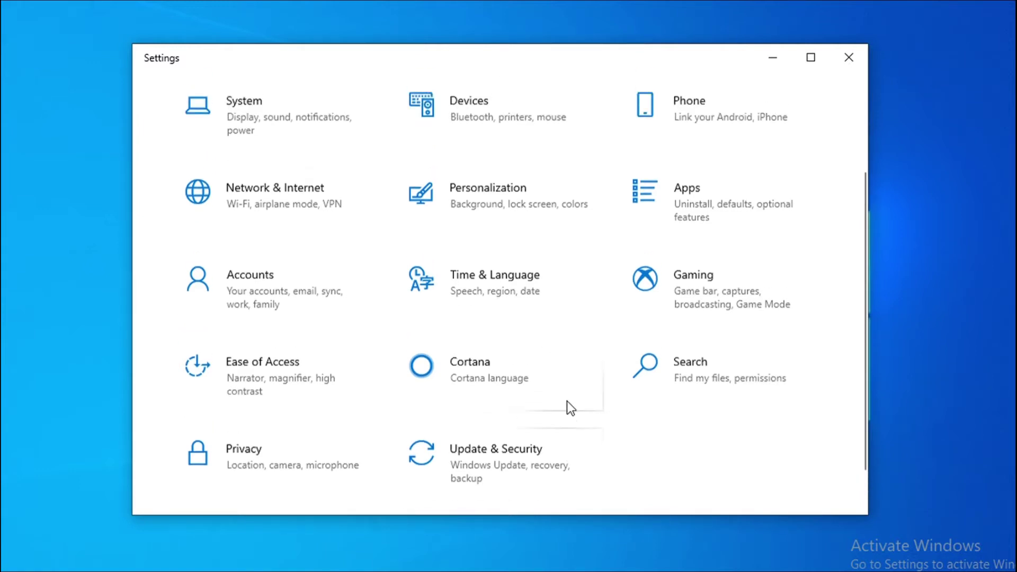
pyautogui.scroll(-3, 567, 402)
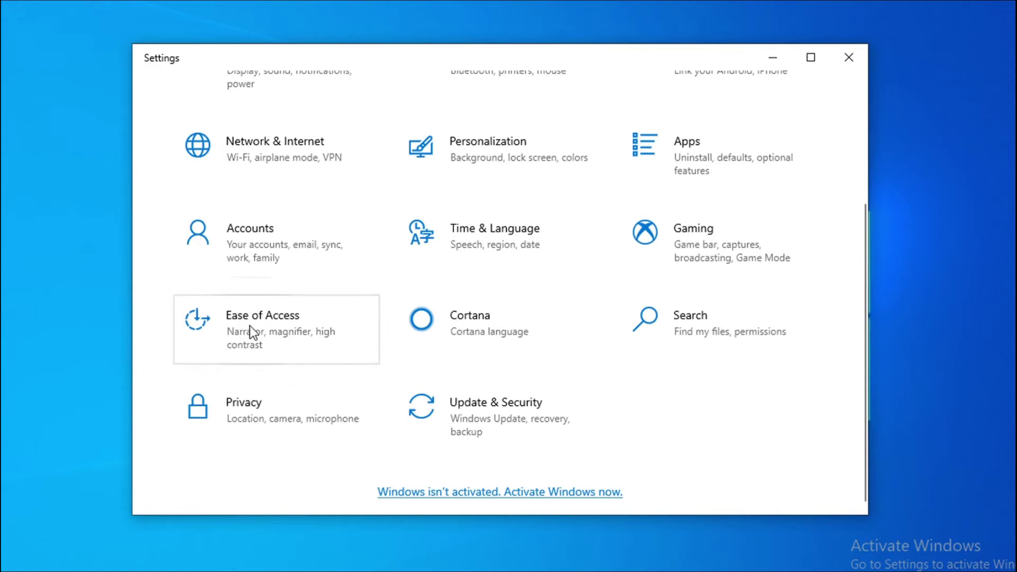
# Step: Go to Ease of Access > Keyboard and switch Use Filter Keys on
pyautogui.click(268, 329)
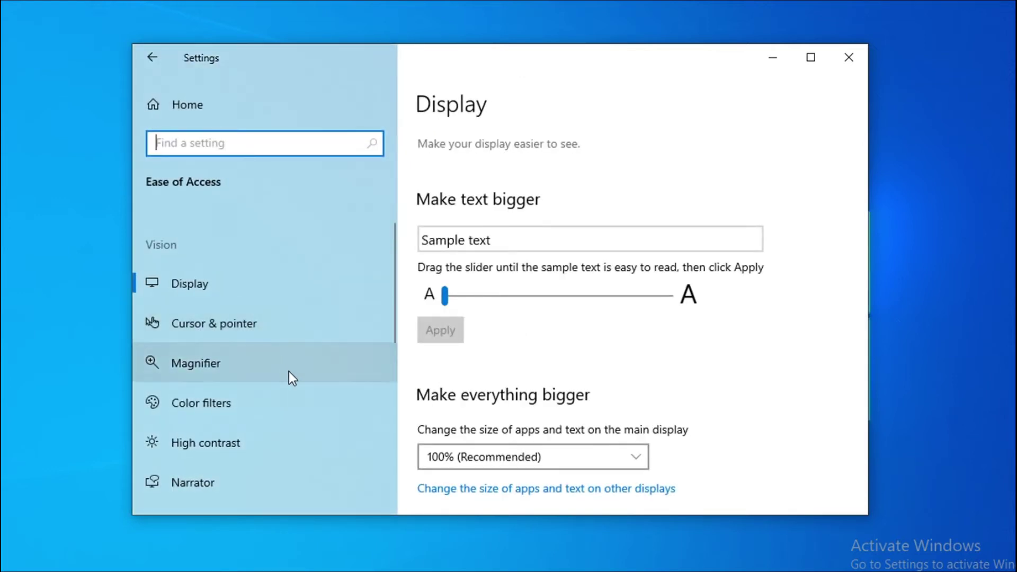
pyautogui.scroll(-2, 288, 371)
pyautogui.scroll(-5, 288, 370)
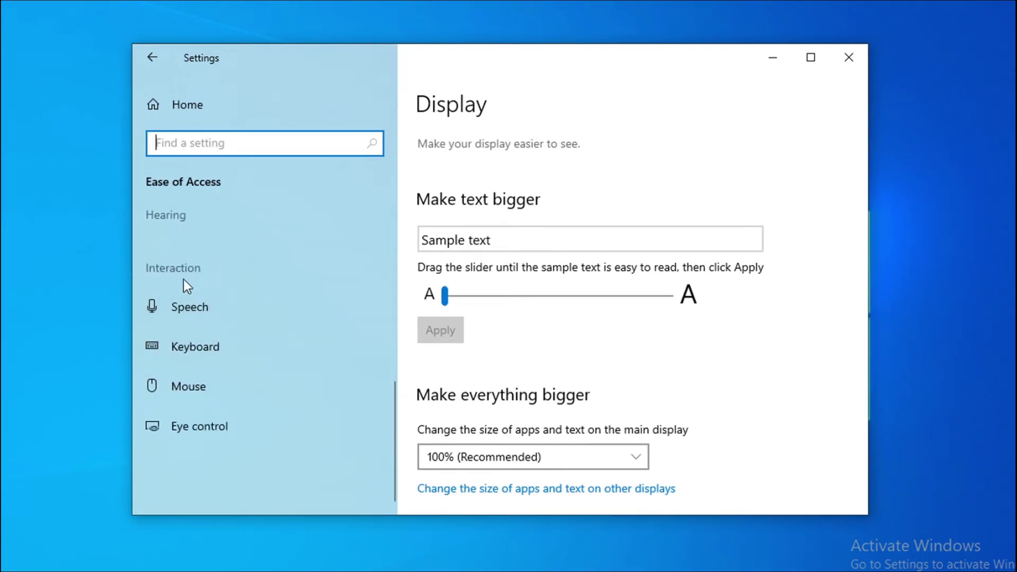
pyautogui.click(229, 352)
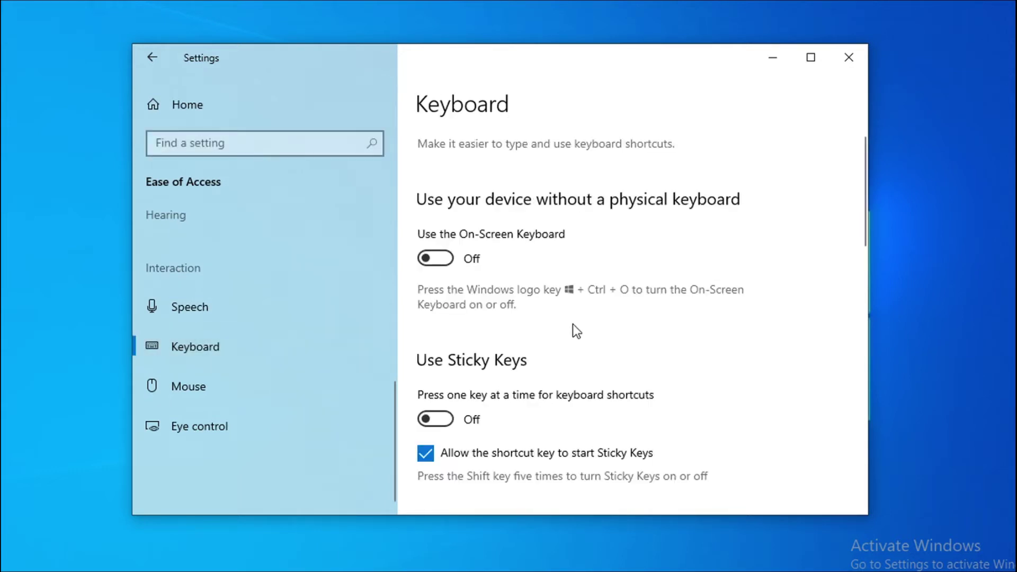
pyautogui.scroll(-2, 573, 323)
pyautogui.scroll(-2, 497, 298)
pyautogui.scroll(-8, 504, 300)
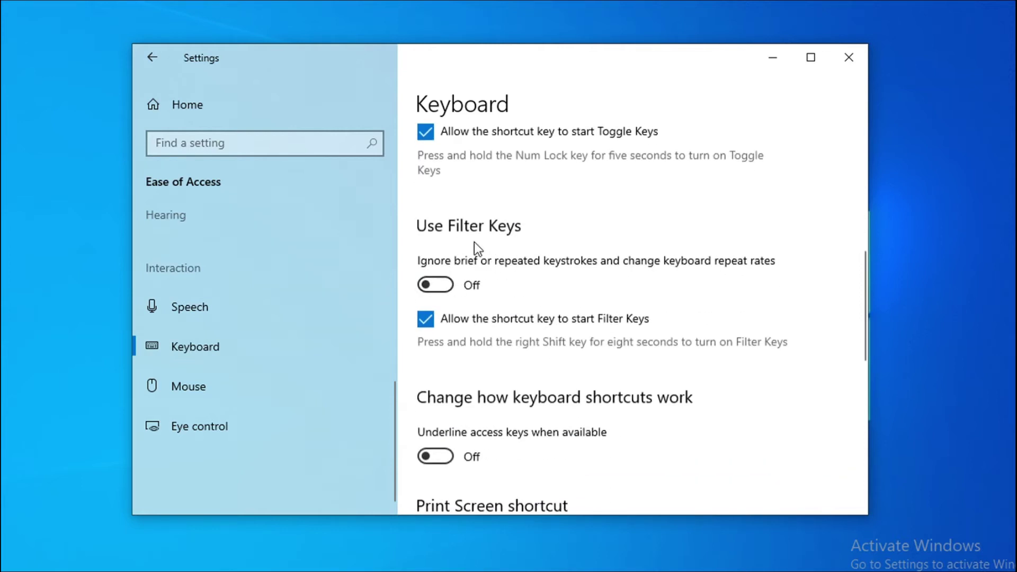
pyautogui.click(446, 287)
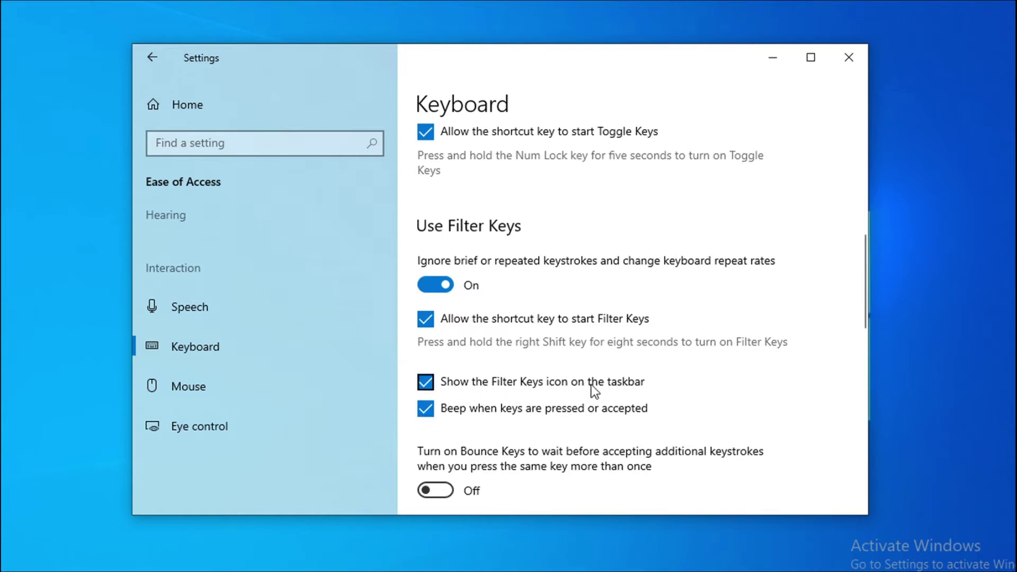
# Step: Uncheck 'Beep when keys are pressed or accepted' and close Settings
pyautogui.scroll(-3, 545, 370)
pyautogui.scroll(2, 503, 323)
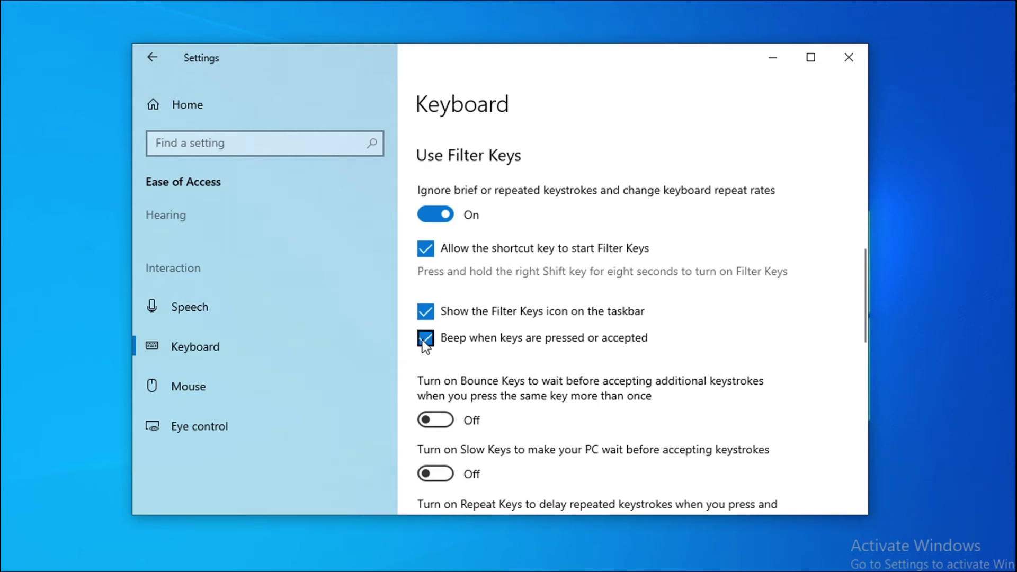
pyautogui.click(424, 341)
pyautogui.click(843, 59)
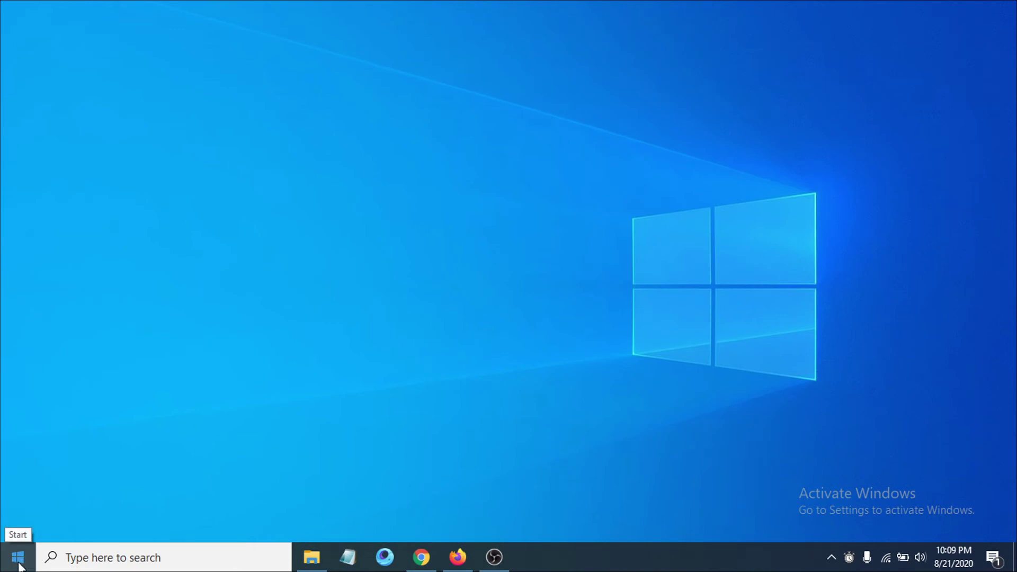
# Step: Launch Device Manager from the Start button's Win+X menu
pyautogui.rightClick(20, 566)
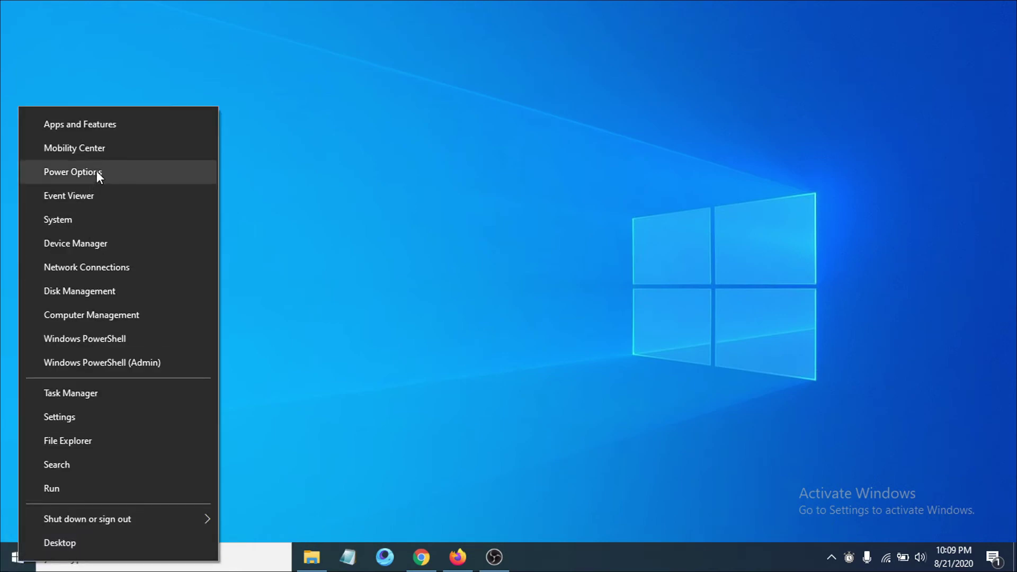
pyautogui.click(115, 244)
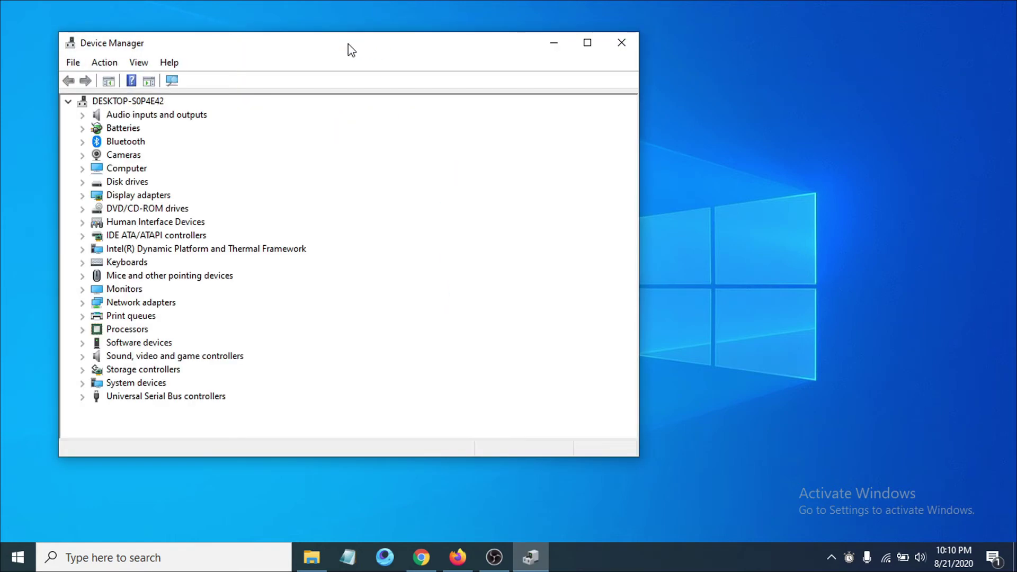
# Step: Center the Device Manager window and look through its File and Action menus
pyautogui.moveTo(348, 51); pyautogui.dragTo(521, 56)
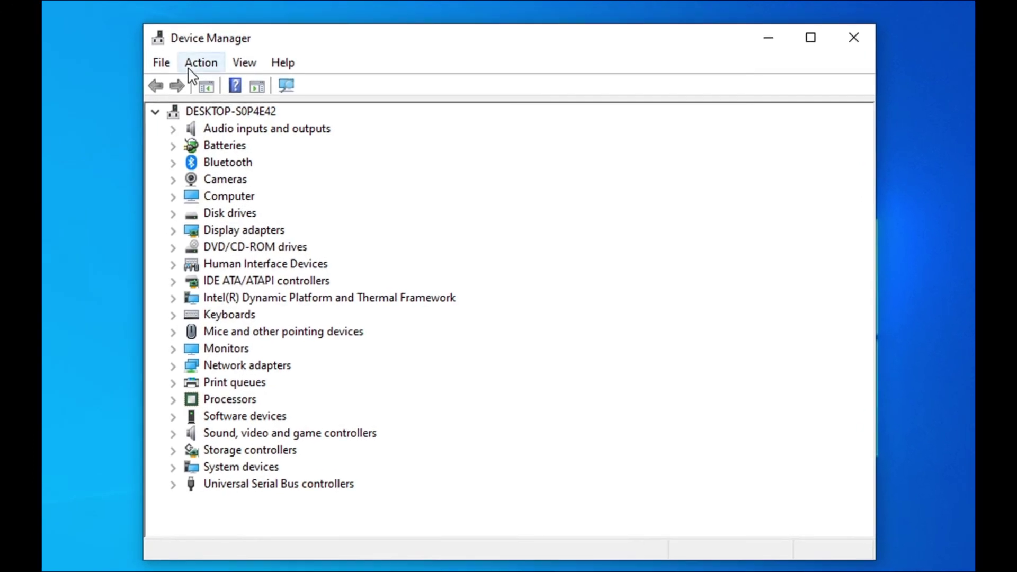
pyautogui.click(157, 59)
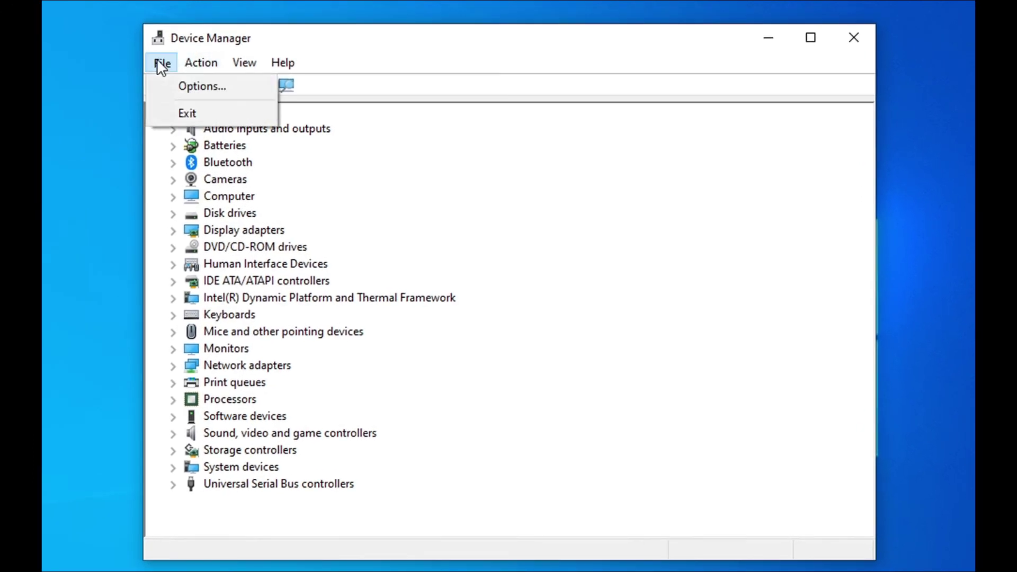
pyautogui.click(157, 59)
pyautogui.click(210, 62)
pyautogui.click(208, 63)
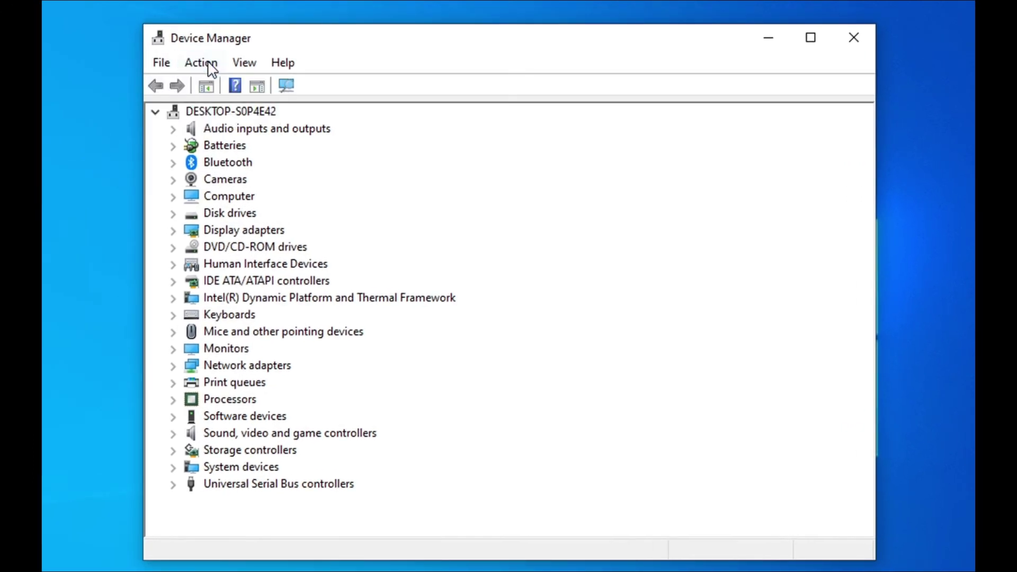
# Step: Enable View > Show hidden devices and scroll the list to check the added categories
pyautogui.click(238, 65)
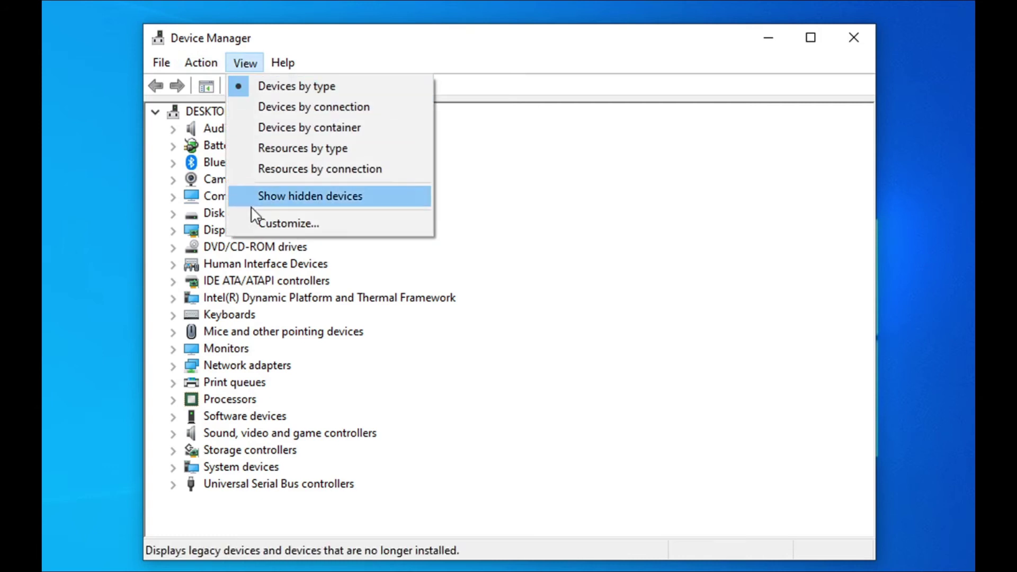
pyautogui.click(297, 198)
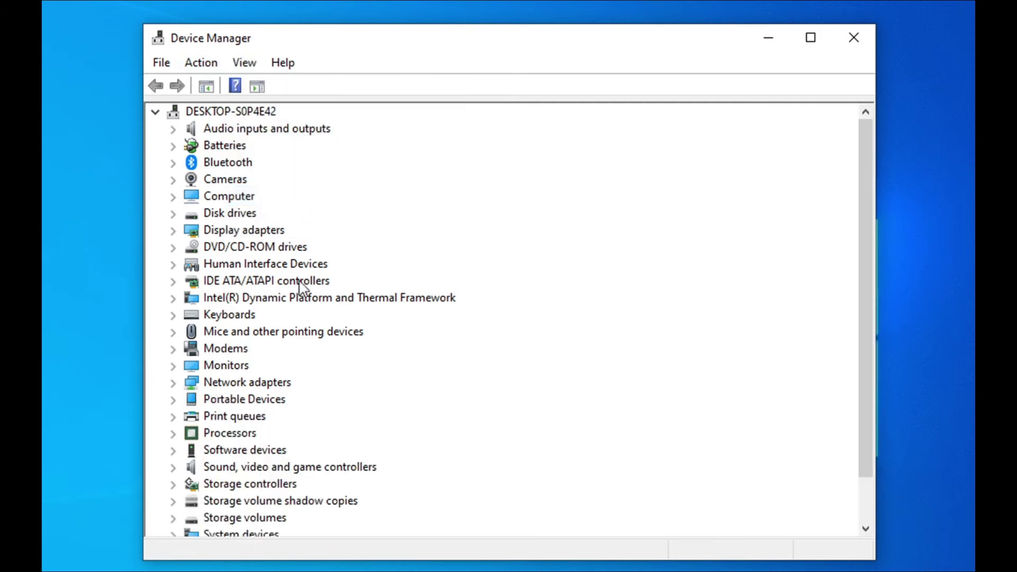
pyautogui.scroll(-1, 244, 347)
pyautogui.scroll(1, 244, 347)
pyautogui.scroll(-1, 278, 278)
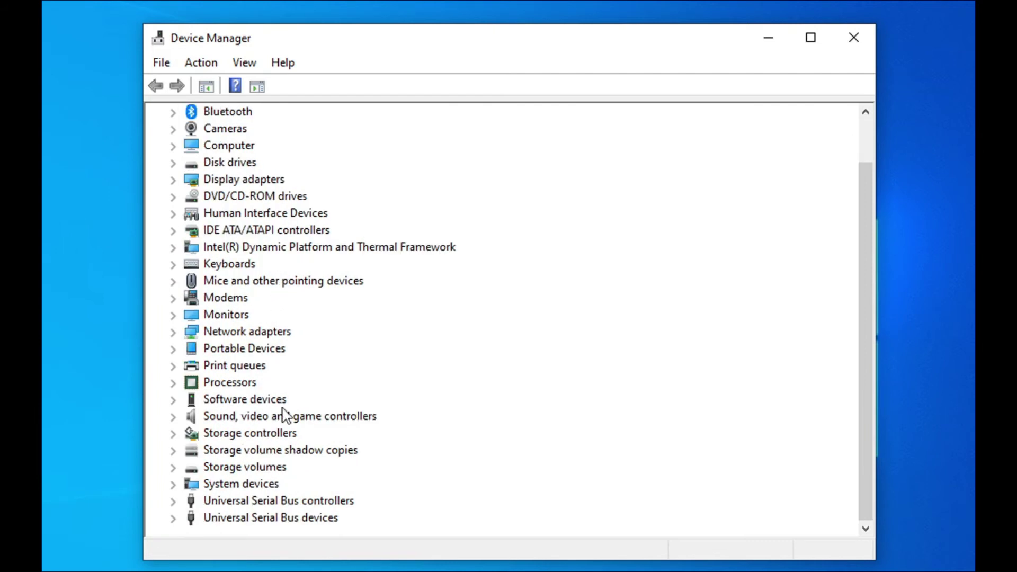
pyautogui.scroll(1, 290, 439)
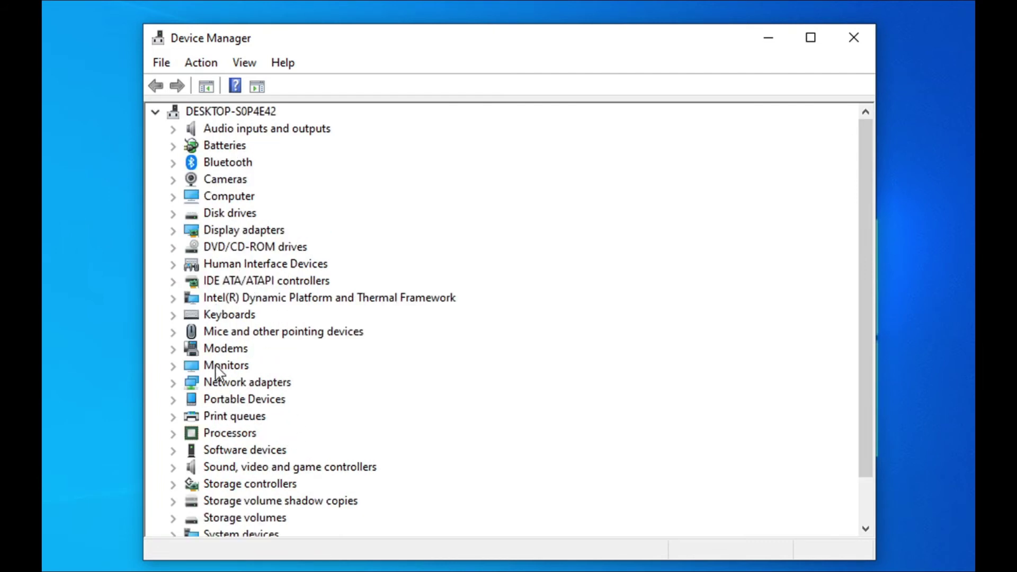
# Step: Expand Keyboards and select the Standard PS/2 Keyboard device
pyautogui.click(196, 314)
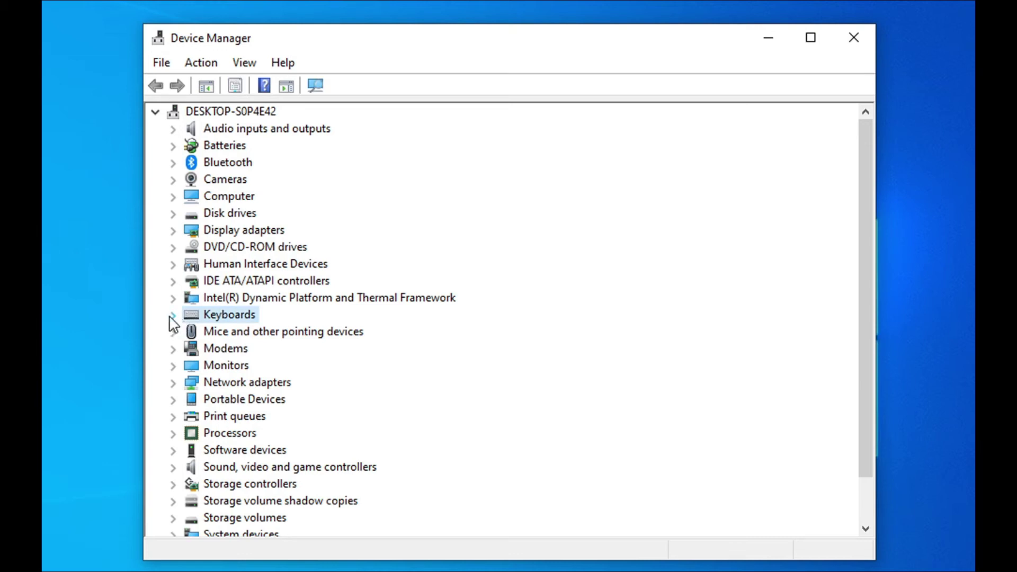
pyautogui.click(173, 315)
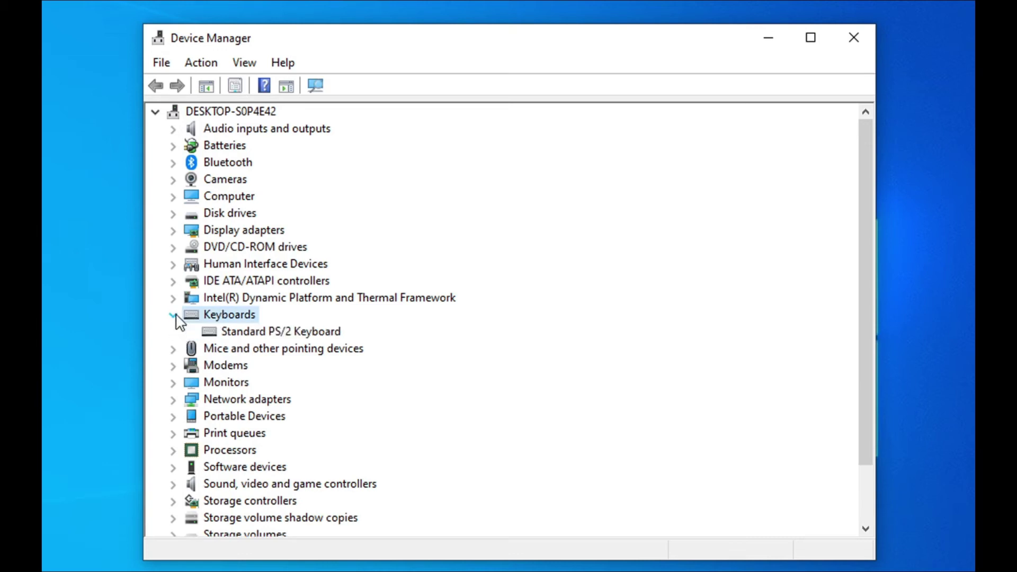
pyautogui.click(275, 334)
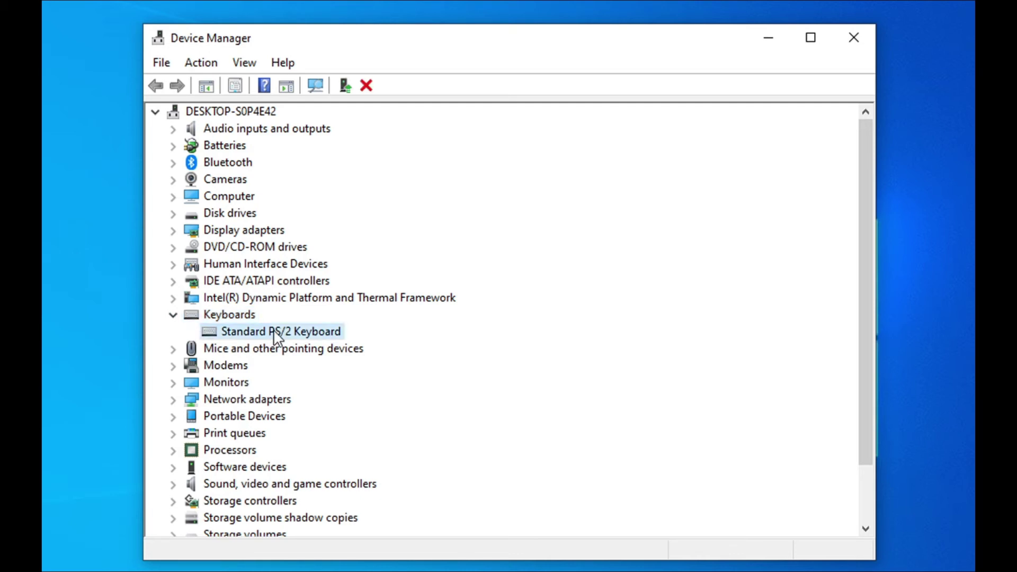
# Step: Reinstall the Standard PS/2 Keyboard driver from the compatible driver list and close the wizard
pyautogui.rightClick(274, 332)
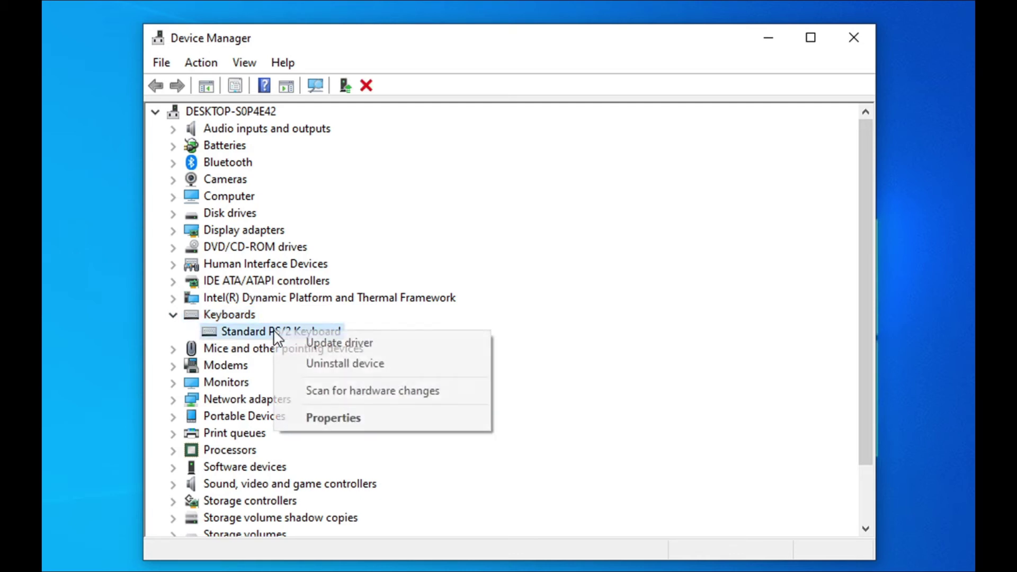
pyautogui.click(365, 345)
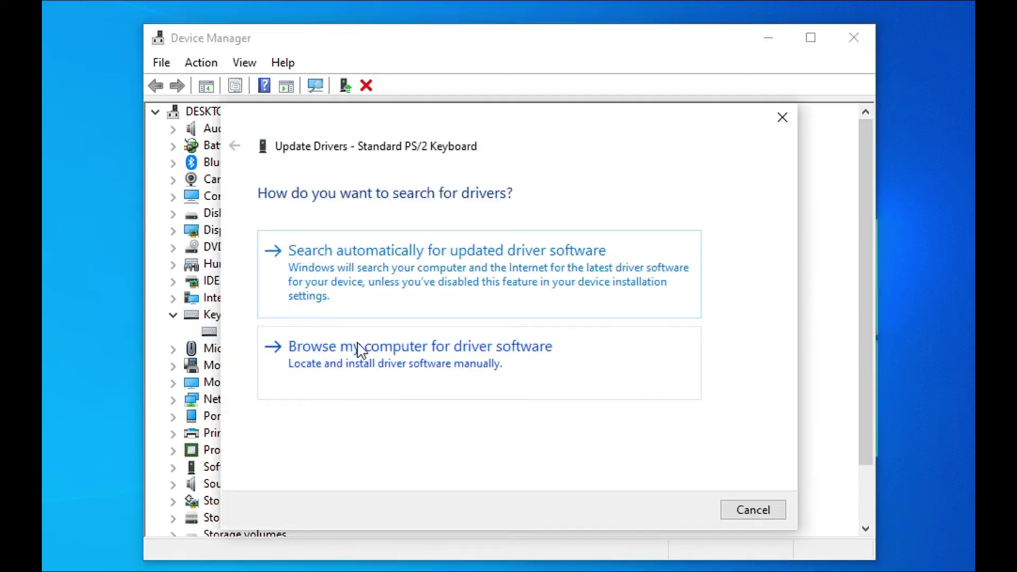
pyautogui.click(385, 362)
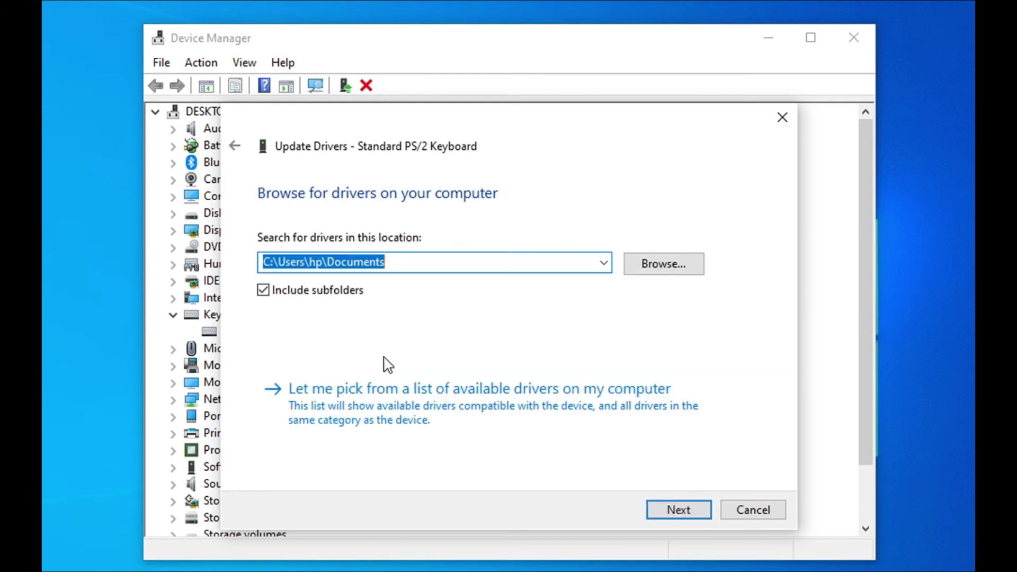
pyautogui.click(431, 407)
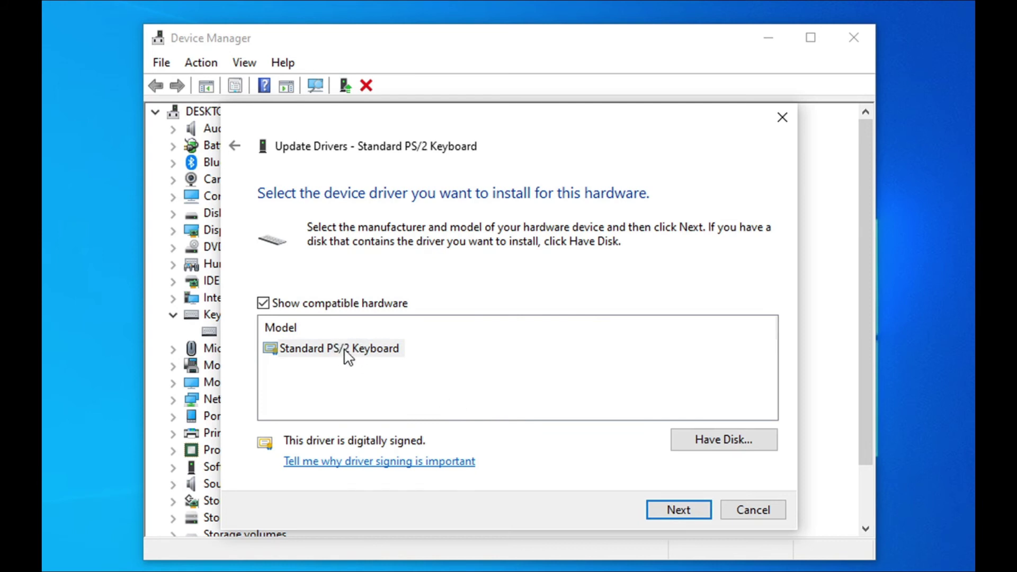
pyautogui.click(347, 353)
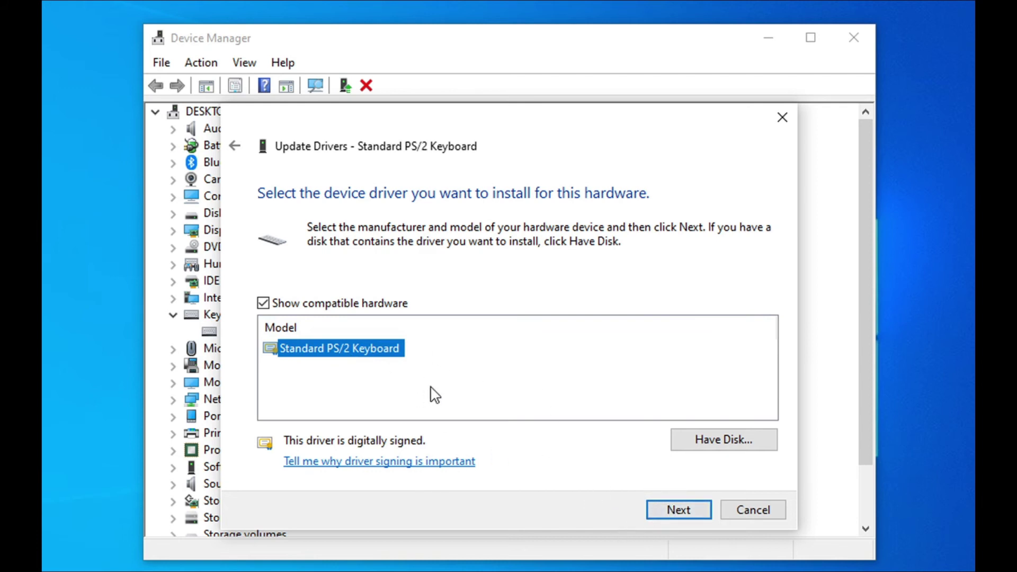
pyautogui.click(781, 118)
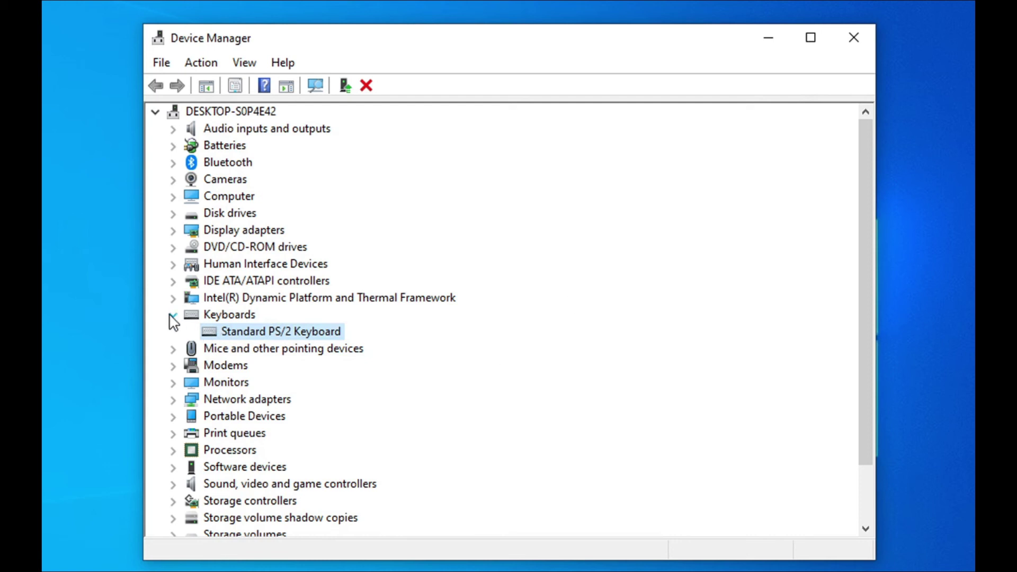
pyautogui.rightClick(286, 337)
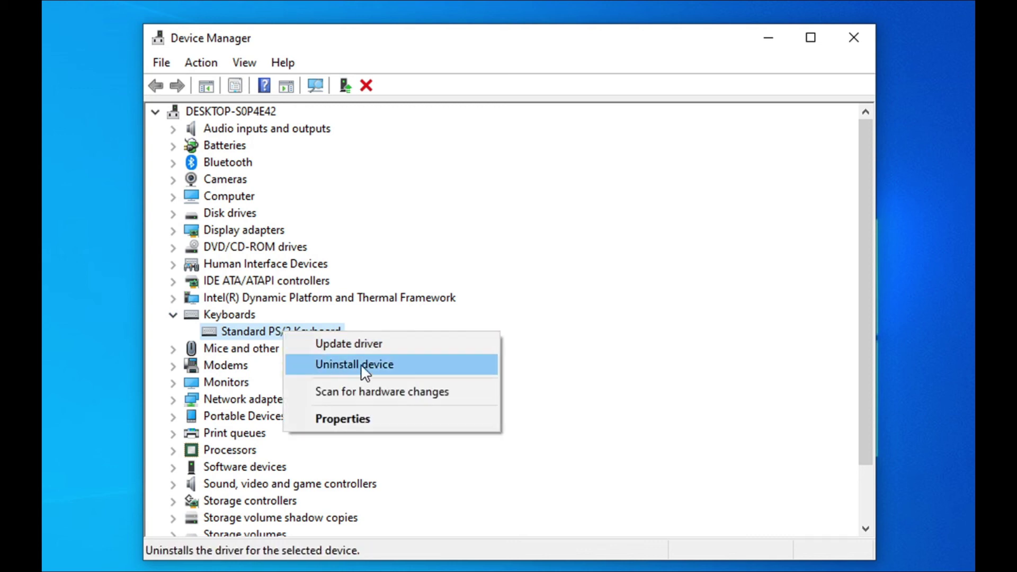
pyautogui.click(608, 358)
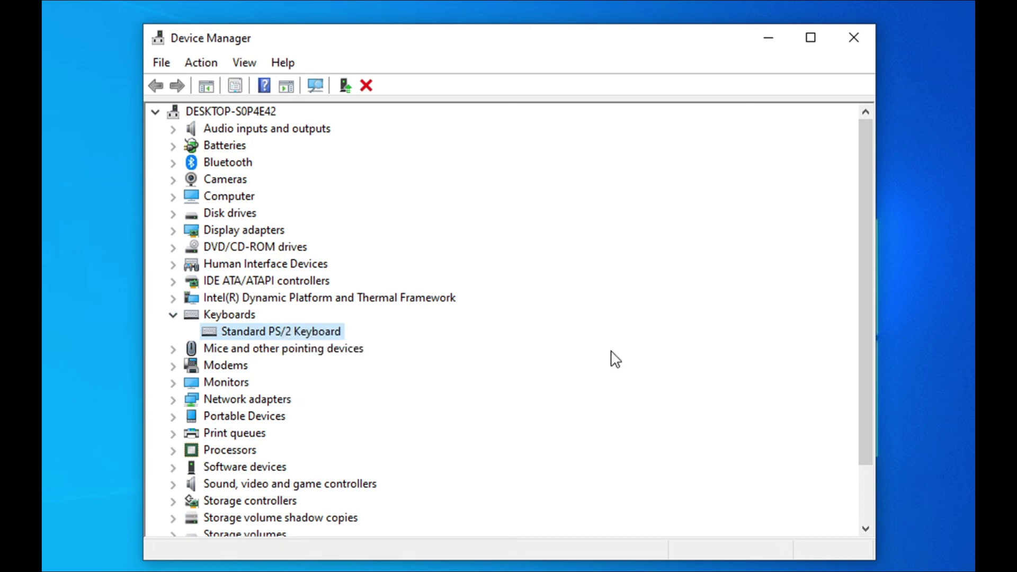
pyautogui.click(210, 66)
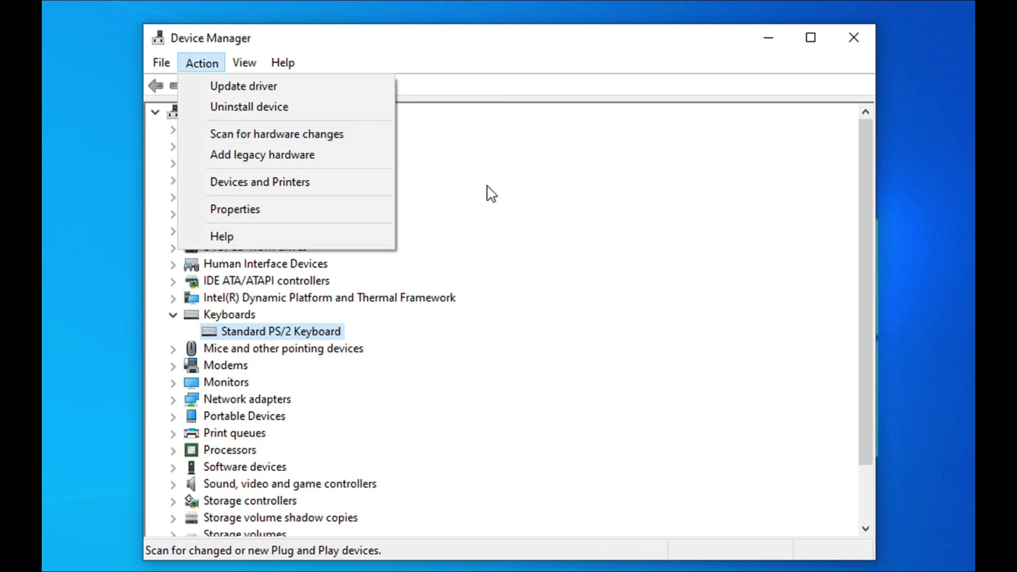
# Step: Scan for hardware changes and close the duplicate Device Manager window
pyautogui.click(521, 3)
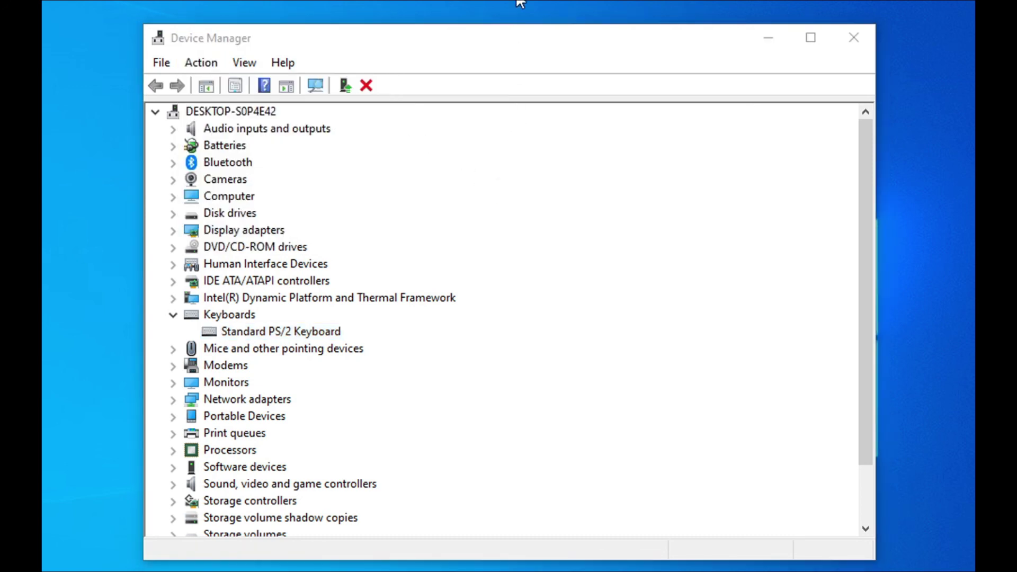
pyautogui.click(516, 362)
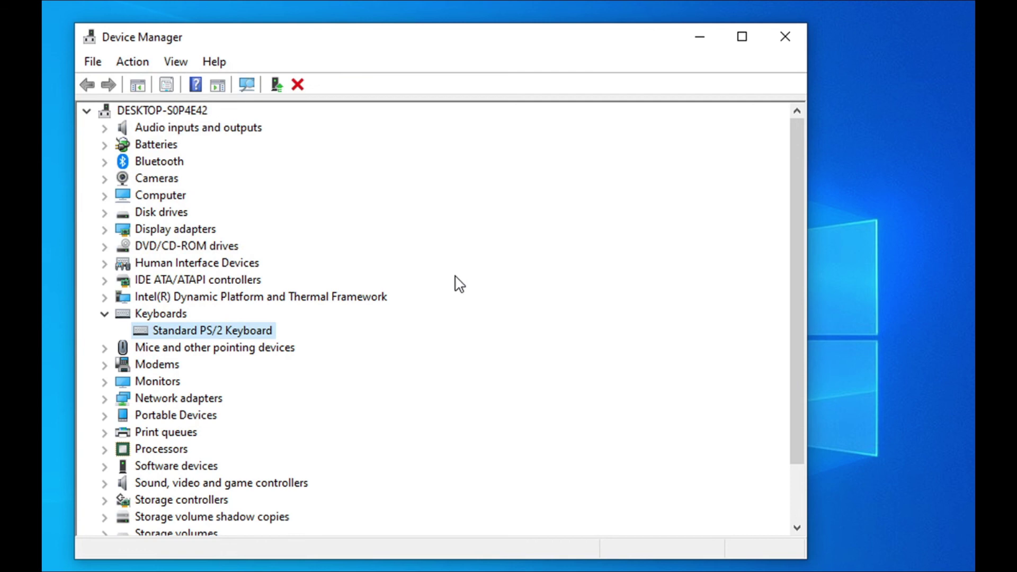
pyautogui.click(785, 37)
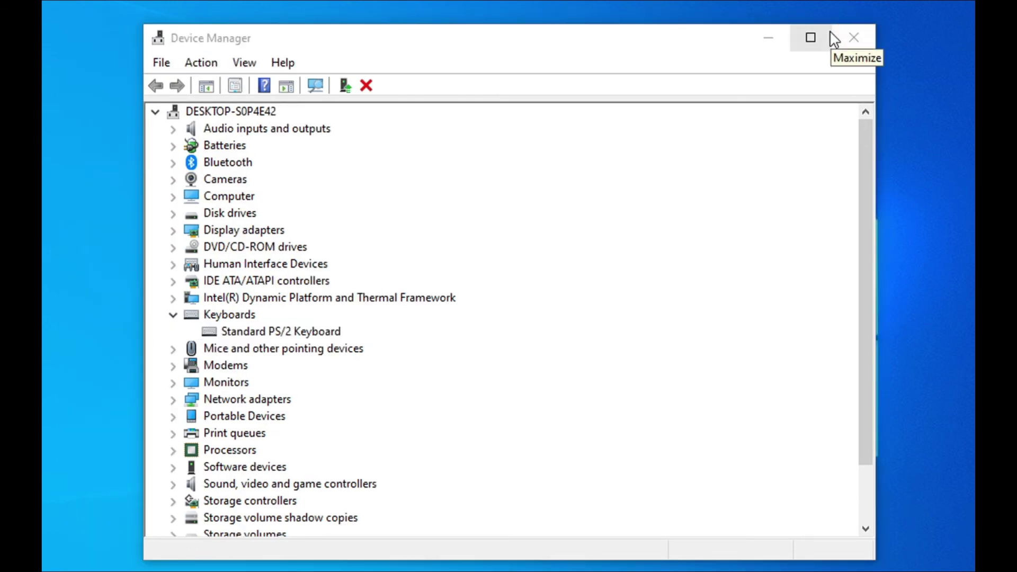